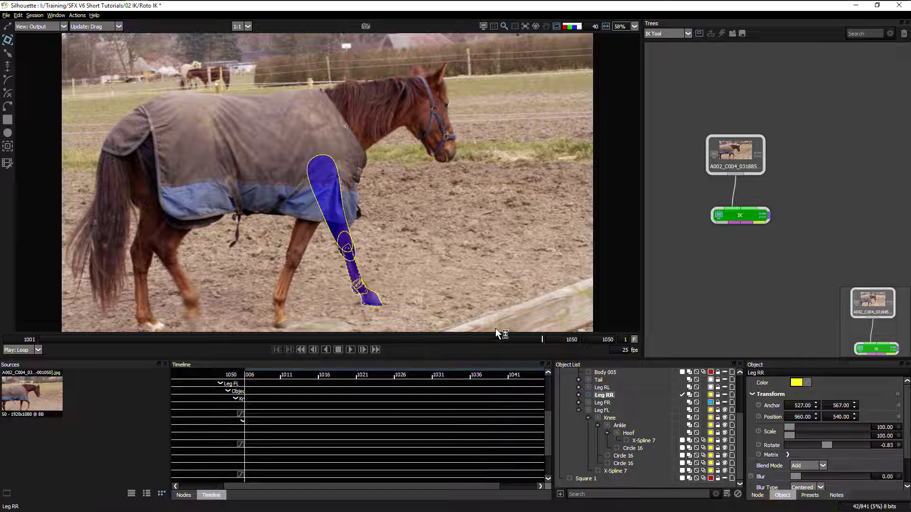
Step: Examine the Horse, Body and Leg FL layers of the object hierarchy at frame 1050
mouse_move(538, 338)
left_mouse_down()
mouse_move(4, 350)
mouse_move(338, 335)
mouse_move(543, 339)
left_mouse_up()
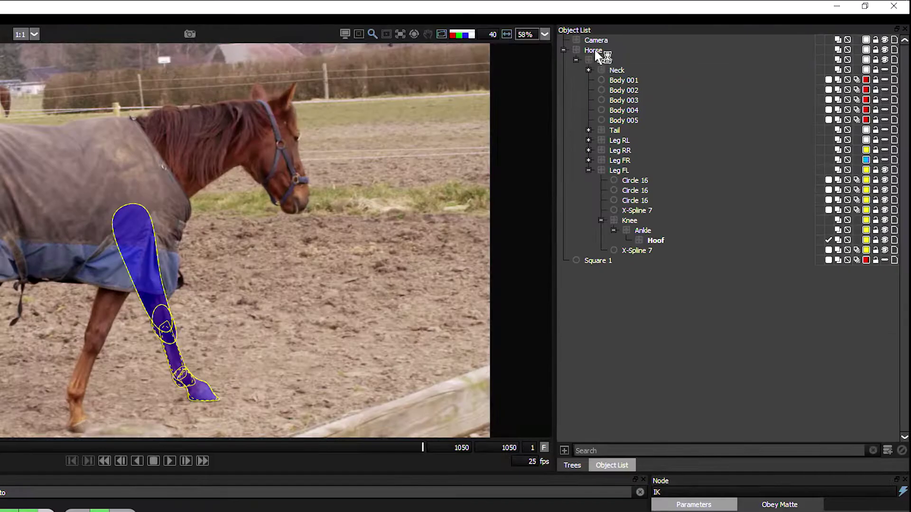
left_click(594, 50)
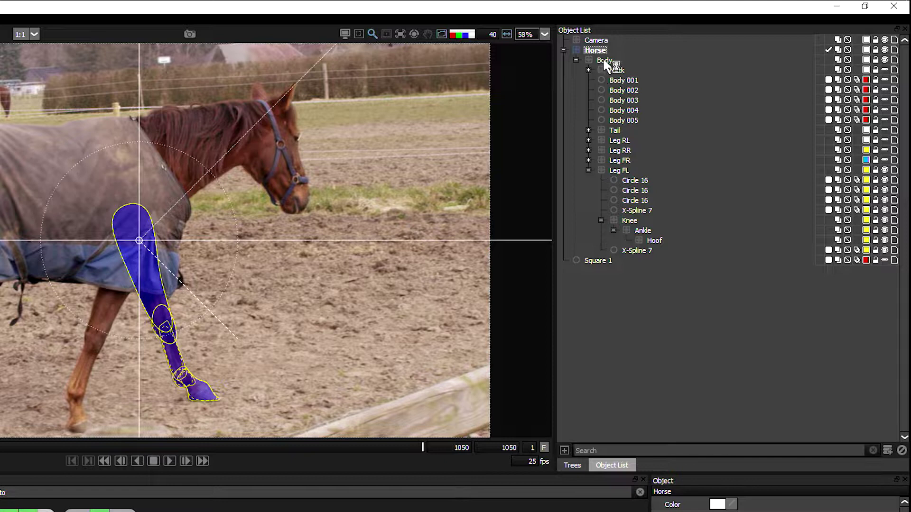
left_click(604, 60)
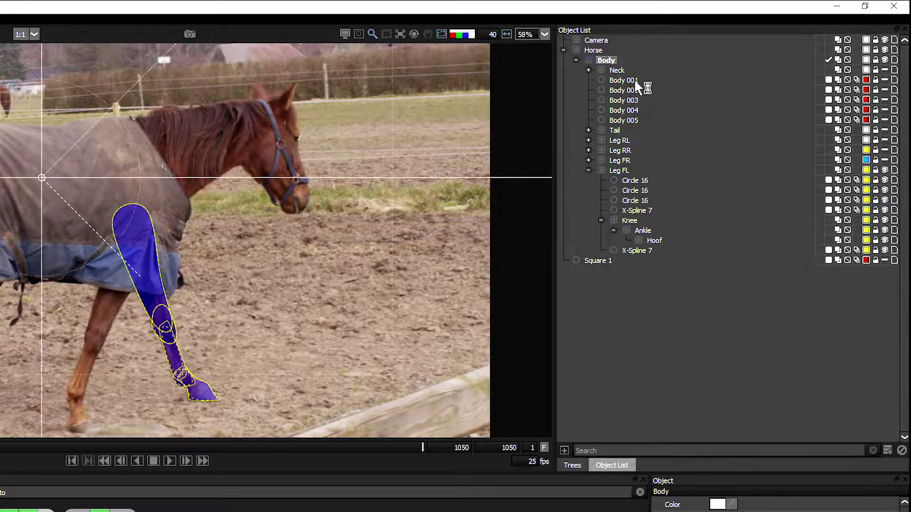
left_click(619, 171)
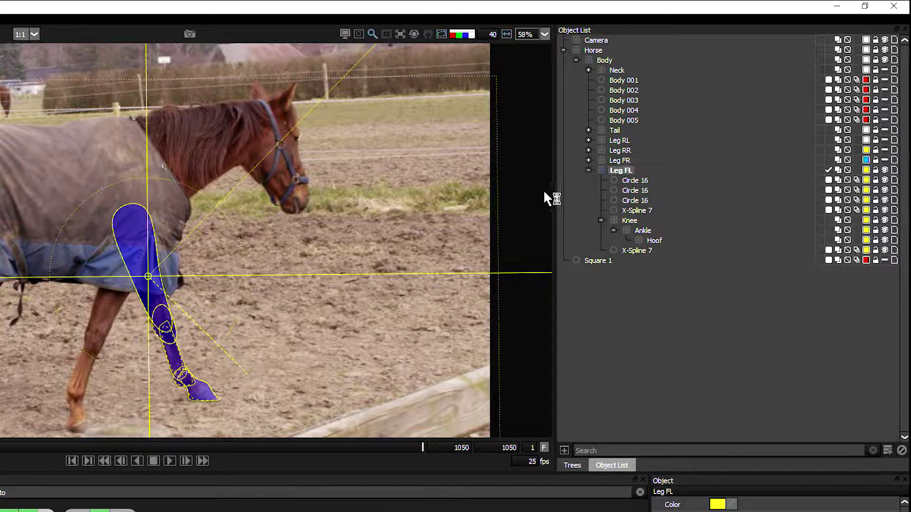
Step: Move the Knee layer first inside Leg FL and sort the joint circles and hoof spline into the Knee, Ankle and Hoof layers
left_click(628, 220)
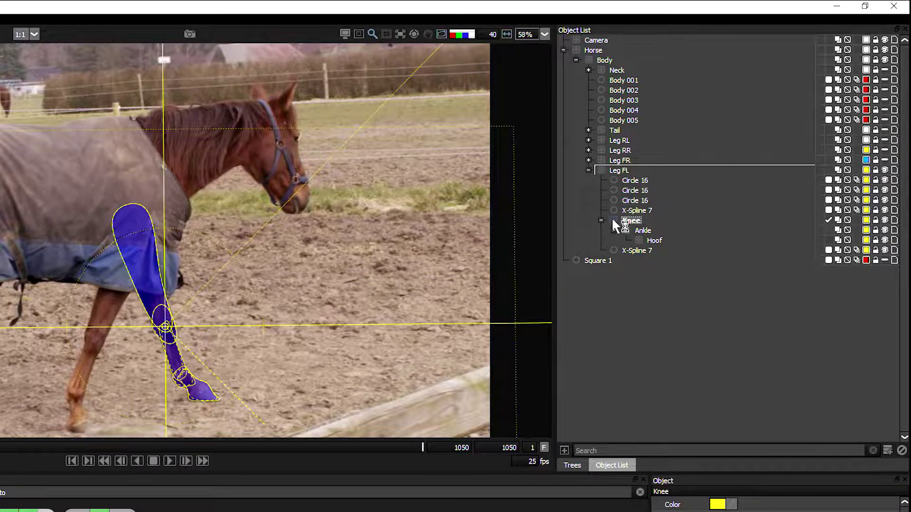
left_click_drag(615, 221, 615, 174)
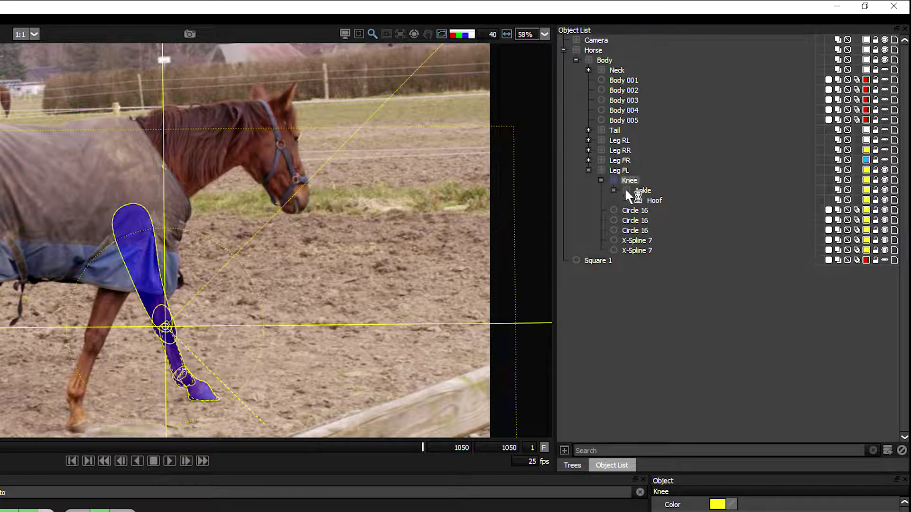
left_click(641, 190)
left_click(646, 199)
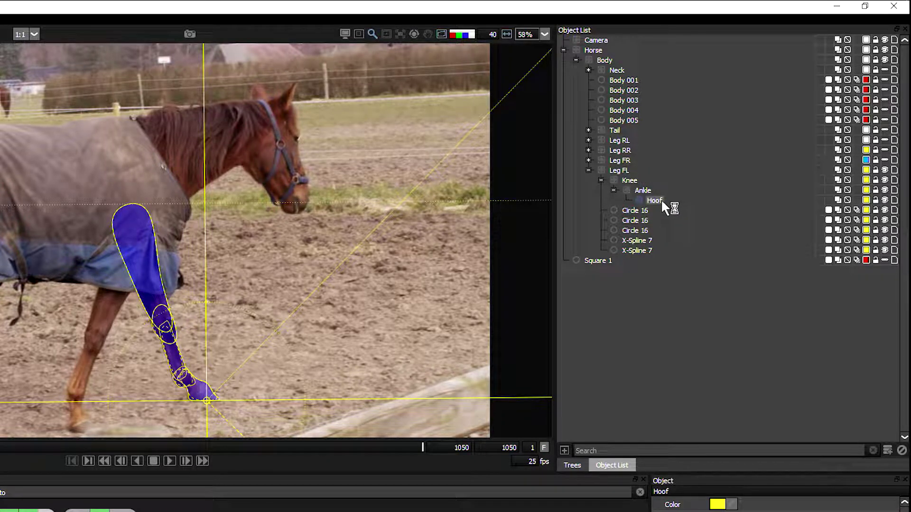
mouse_move(645, 193)
left_mouse_down()
mouse_move(636, 211)
mouse_move(631, 185)
left_mouse_up()
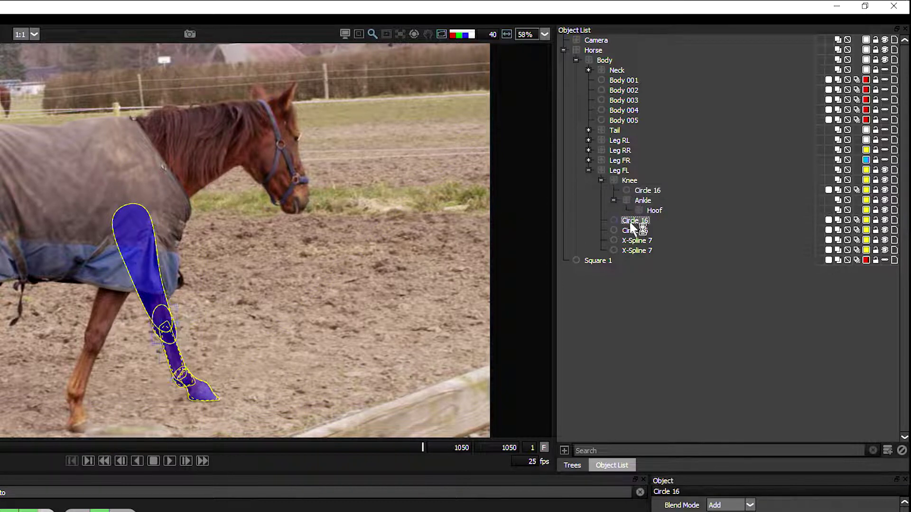
left_click_drag(640, 230, 642, 196)
Step: Move the Leg FL layer's anchor to the shoulder at the top of the front leg shape, at about 944, 495
left_click(630, 181)
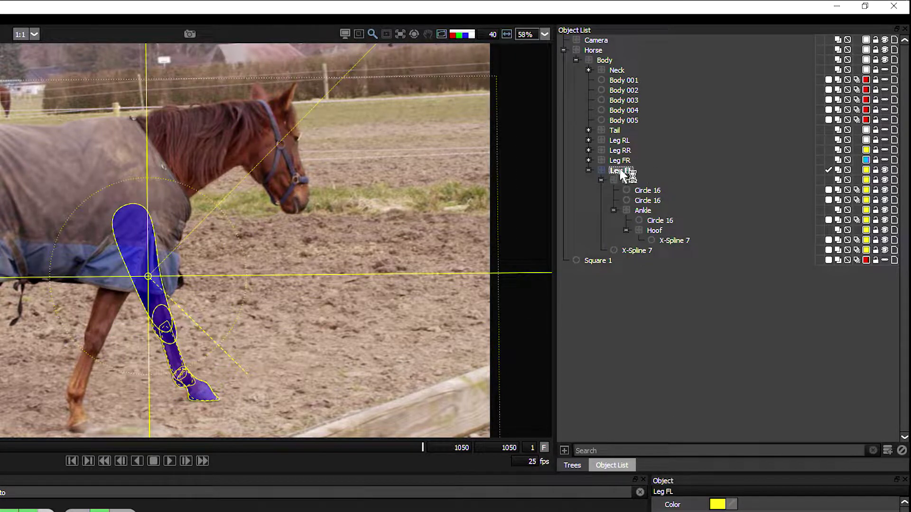
left_click(645, 209)
left_click(659, 229)
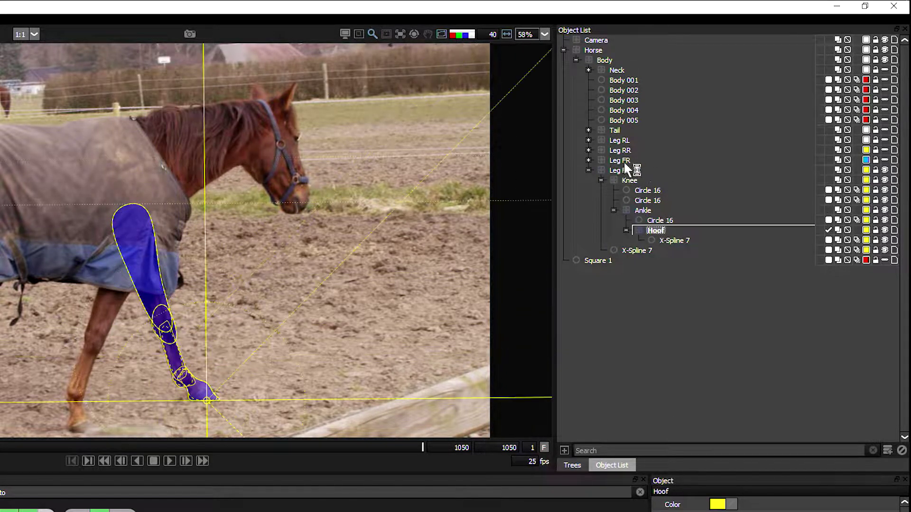
left_click(623, 169)
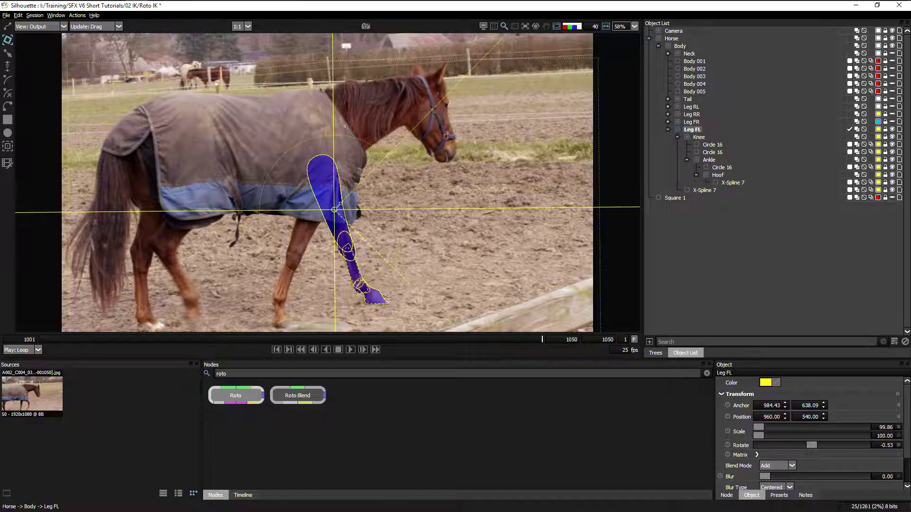
left_click_drag(334, 210, 324, 171)
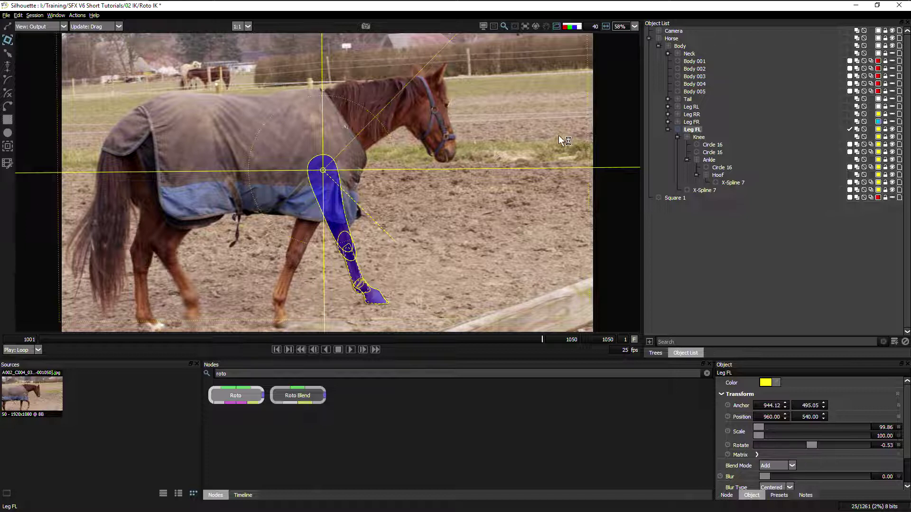
Step: Move the Ankle layer's anchor onto the ankle joint at about 1080, 920, and check the Knee and Hoof anchors
left_click(701, 136)
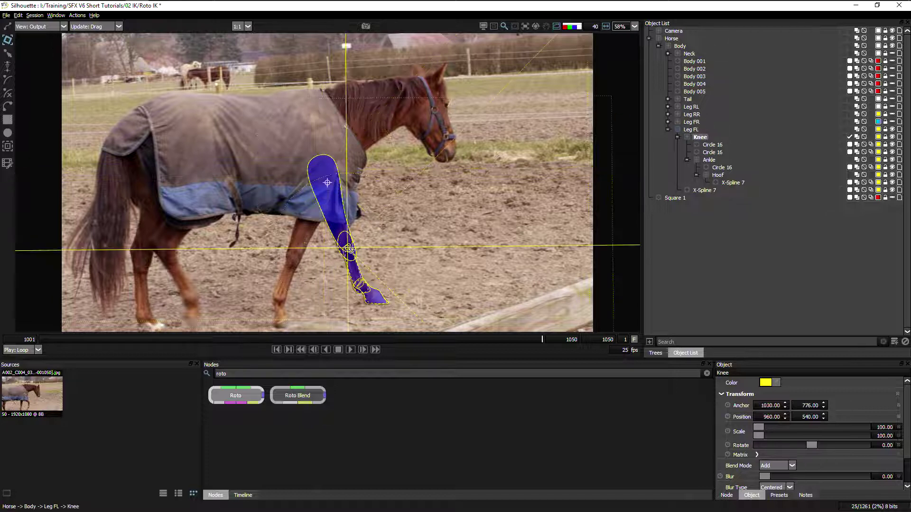
left_click(710, 160)
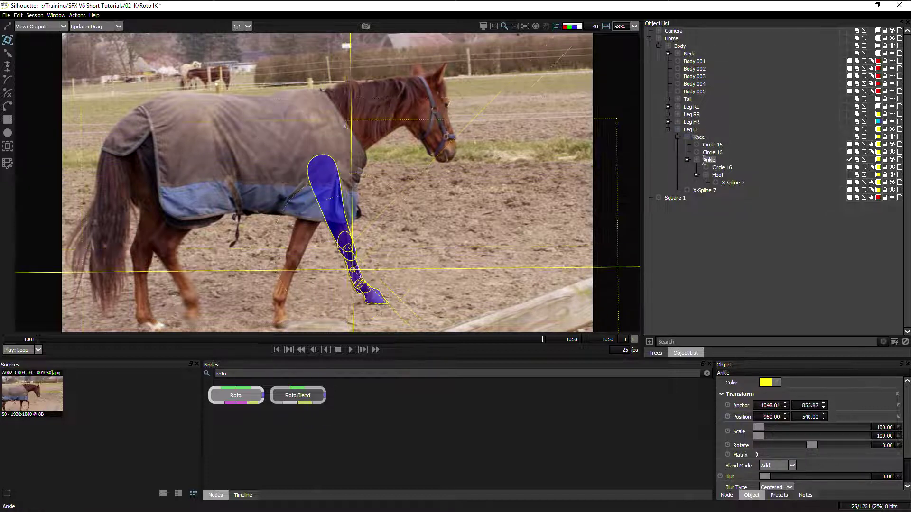
left_click_drag(353, 269, 361, 287)
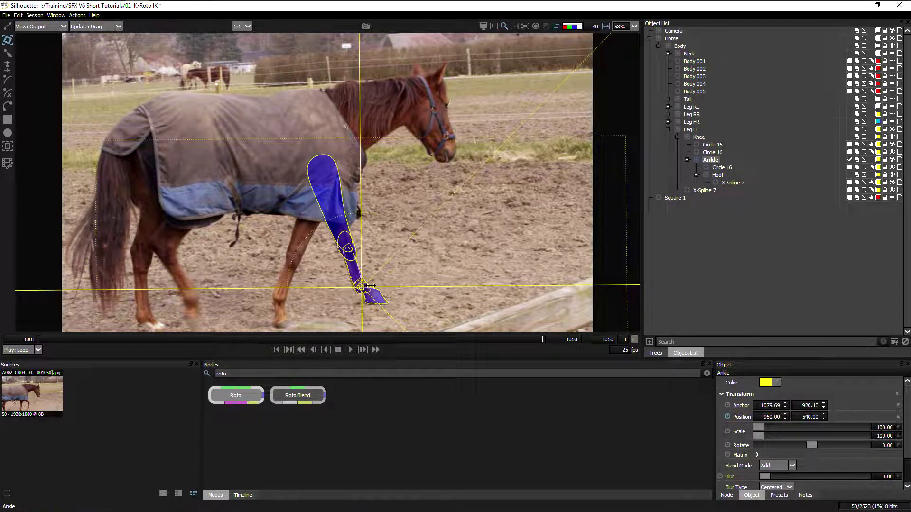
left_click(719, 175)
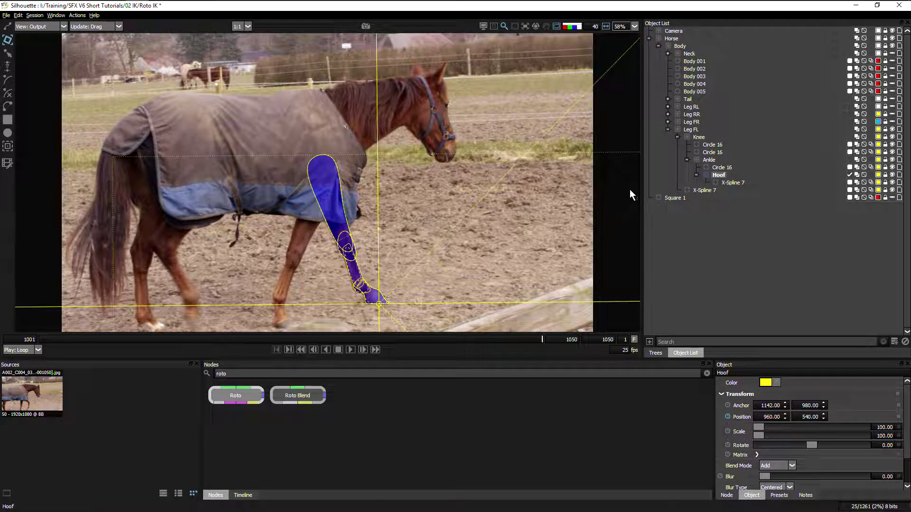
left_click(789, 225)
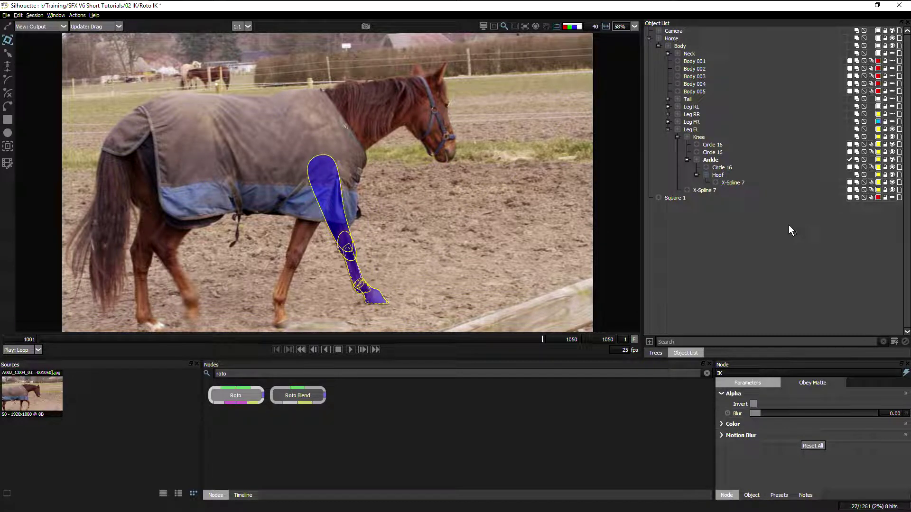
Step: Enable Rotate keyframing on the Leg FL, Knee, Ankle and Hoof layers at frame 1050
left_click(694, 130)
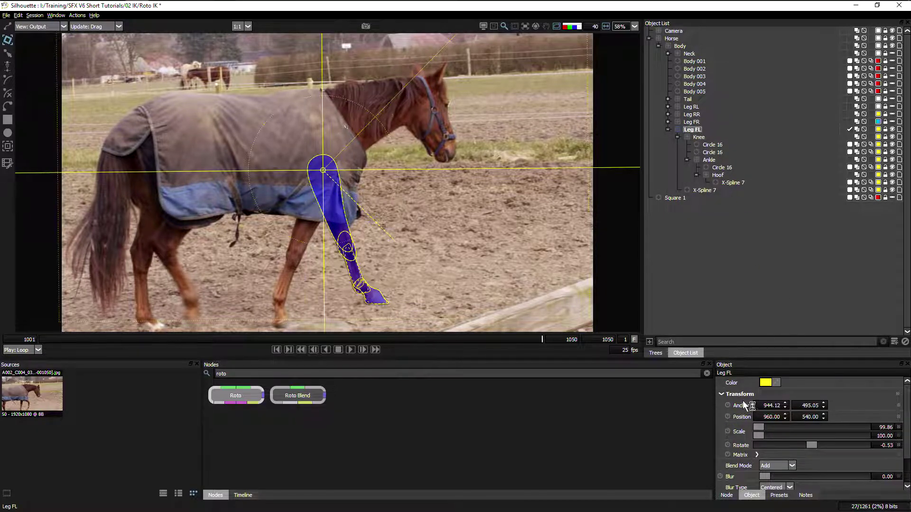
left_click(727, 445)
left_click(700, 137)
left_click(728, 445)
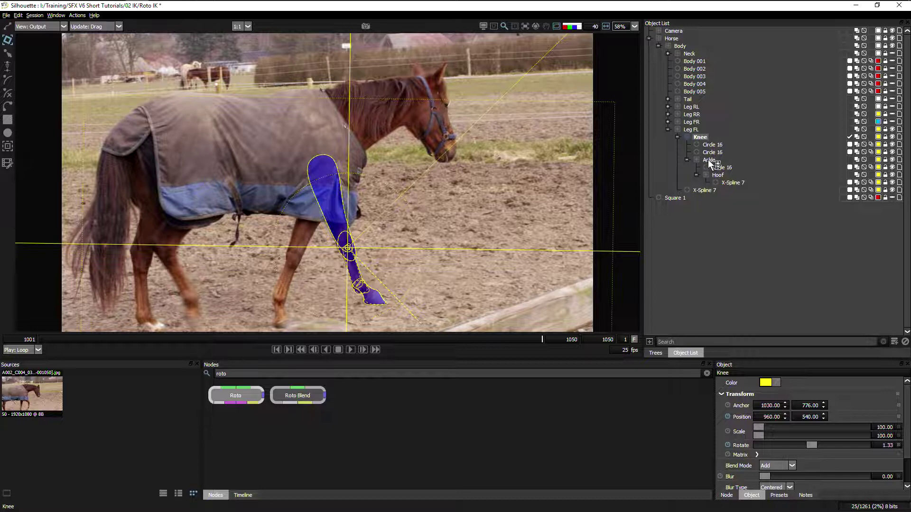
left_click(709, 159)
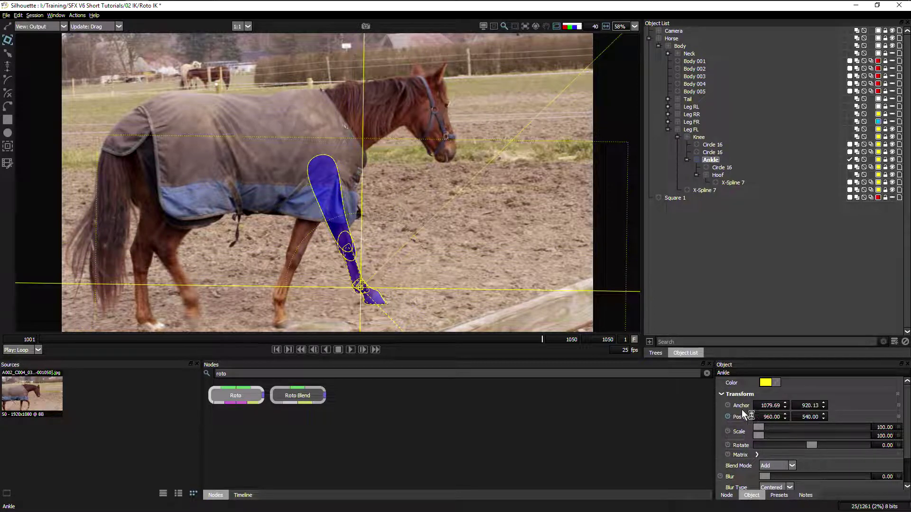
left_click(716, 175)
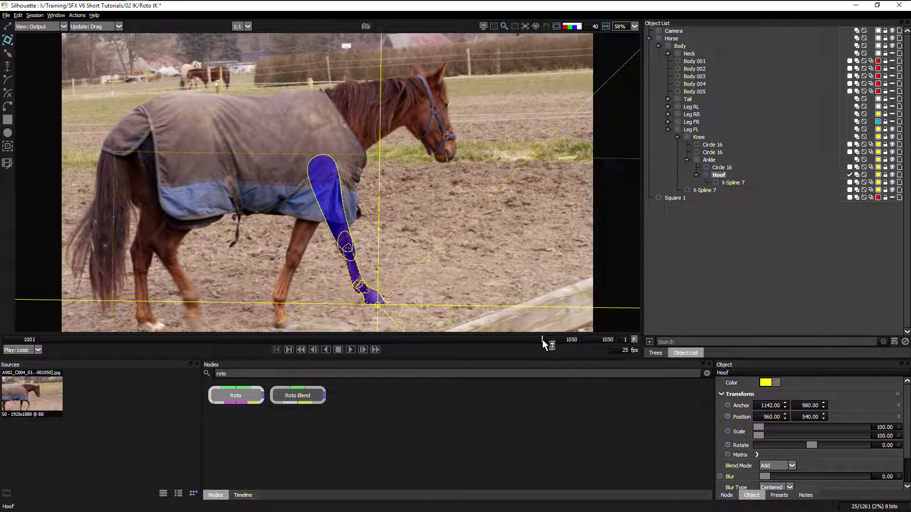
Step: Go to frame 1041, collapse the Hoof layer and select Hoof, Ankle, Knee and Leg FL together
left_click_drag(542, 339, 450, 352)
left_click(696, 175)
left_click(712, 221)
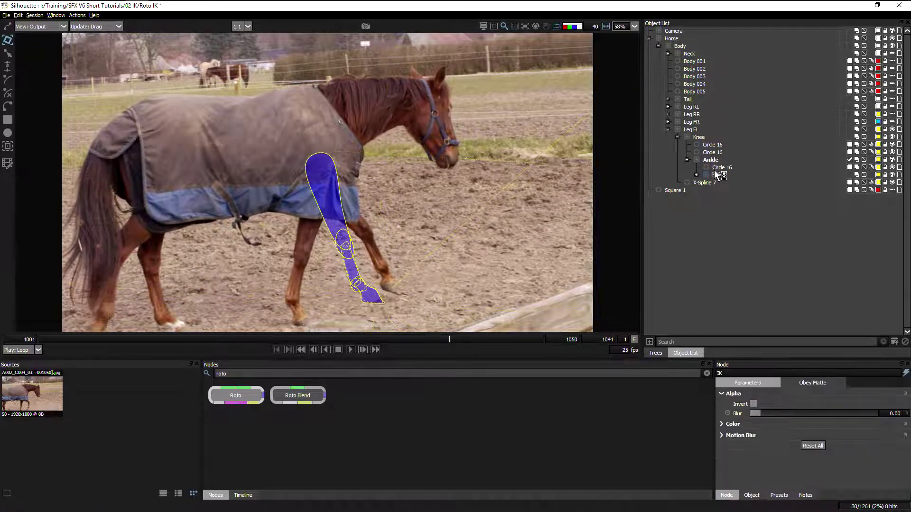
mouse_move(714, 175)
left_mouse_down()
mouse_move(727, 118)
mouse_move(706, 160)
left_mouse_up()
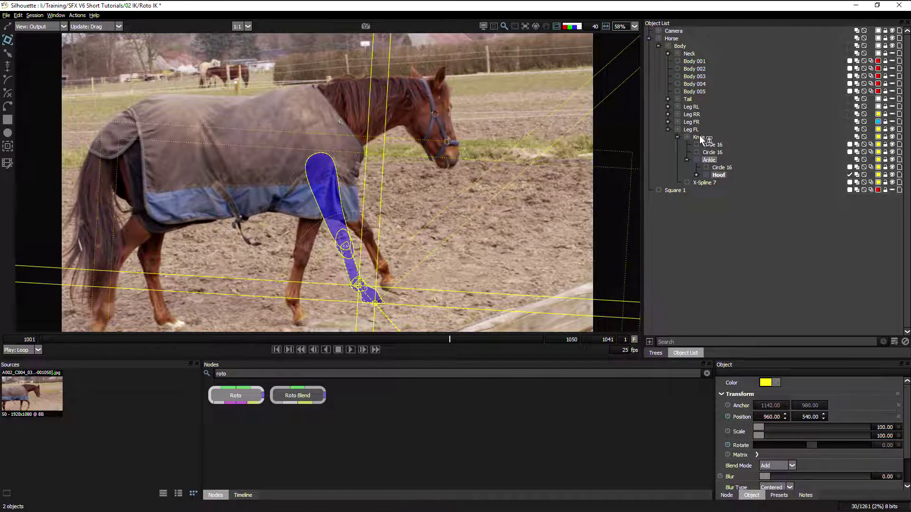
left_click(700, 137, "ctrl")
left_click(692, 130, "ctrl")
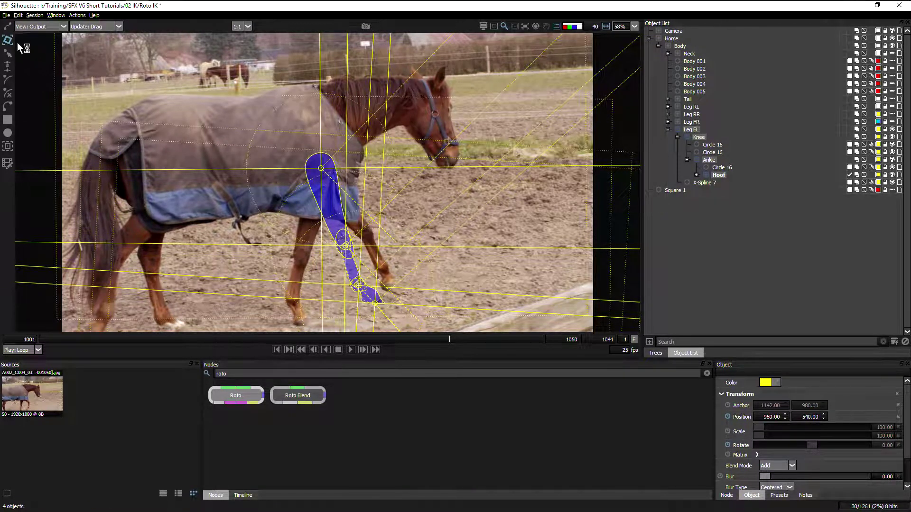
Step: Pose the front leg with the IK tool at frame 1041, swinging it forward and angling the hoof to match the horse
left_click(9, 67)
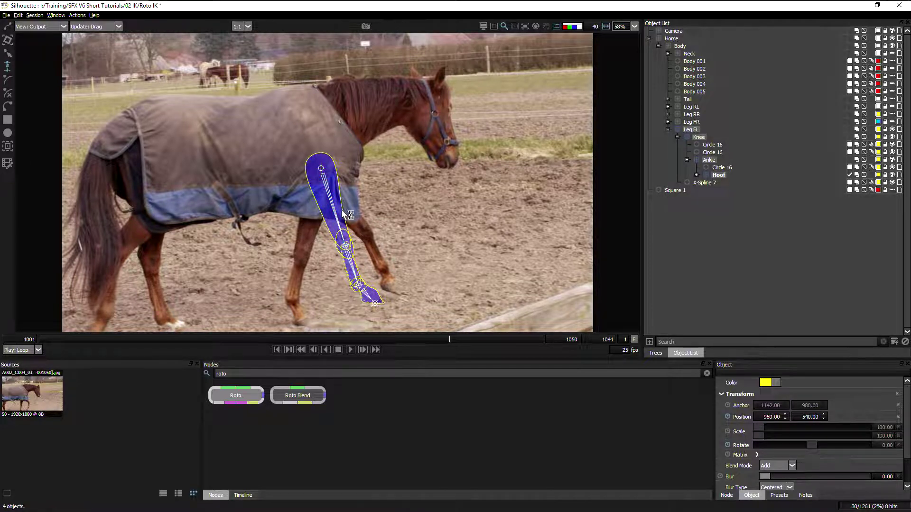
left_click_drag(335, 216, 348, 209)
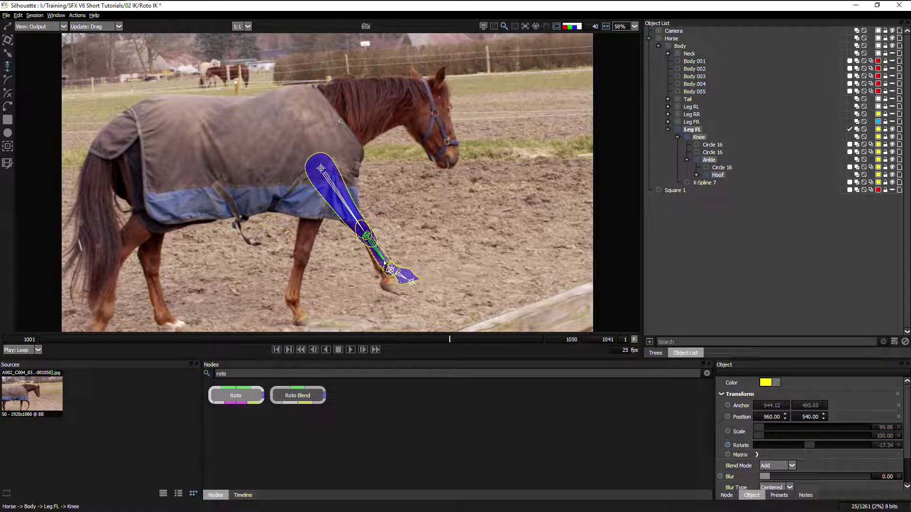
left_click_drag(385, 262, 390, 285)
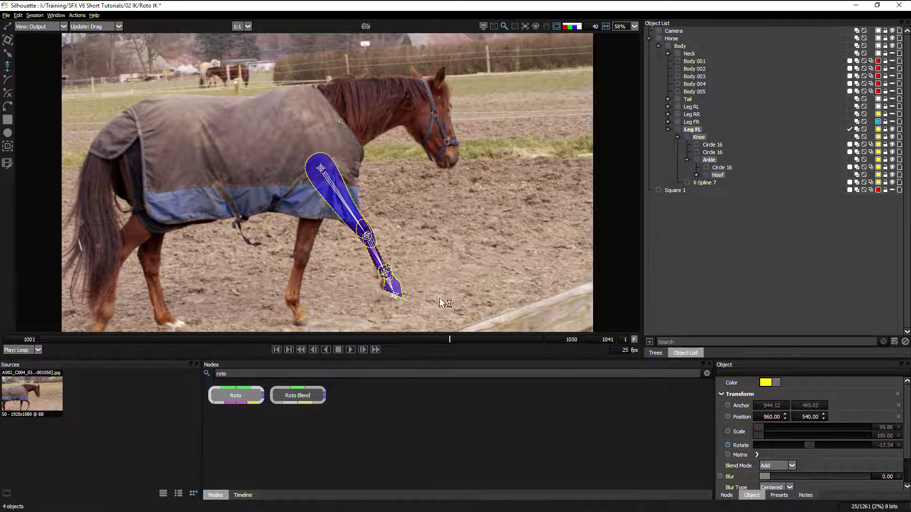
Step: At frame 1034, pose the IK chain so the knee bends and the hoof folds back over the horse's raised front leg
left_click_drag(452, 340, 375, 345)
mouse_move(358, 248)
left_mouse_down()
mouse_move(385, 228)
mouse_move(349, 256)
mouse_move(357, 251)
left_mouse_up()
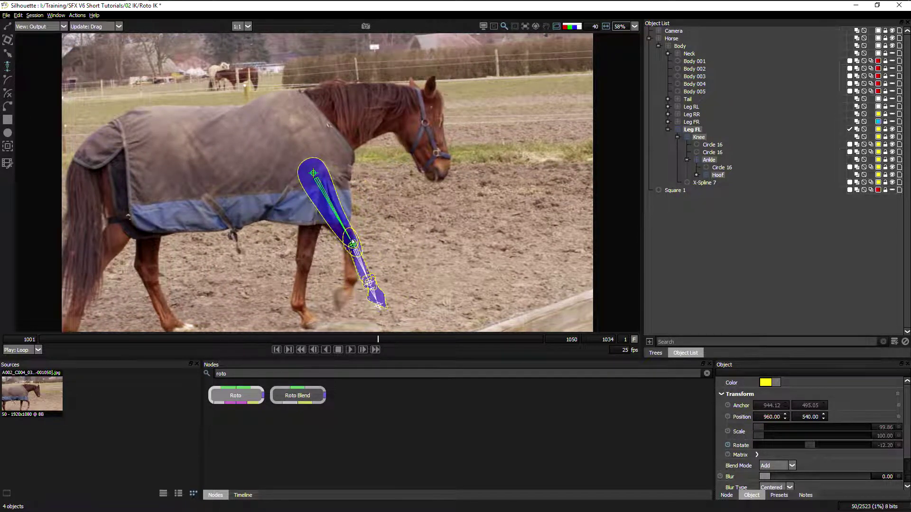
left_click(380, 307)
left_click_drag(379, 309, 349, 239)
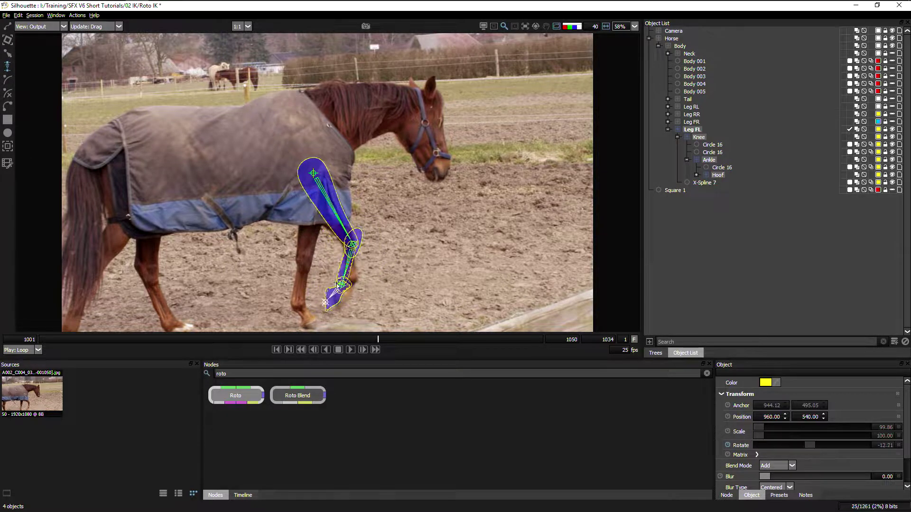
mouse_move(342, 285)
left_mouse_down()
mouse_move(356, 279)
mouse_move(353, 288)
mouse_move(353, 274)
mouse_move(346, 287)
mouse_move(352, 277)
left_mouse_up()
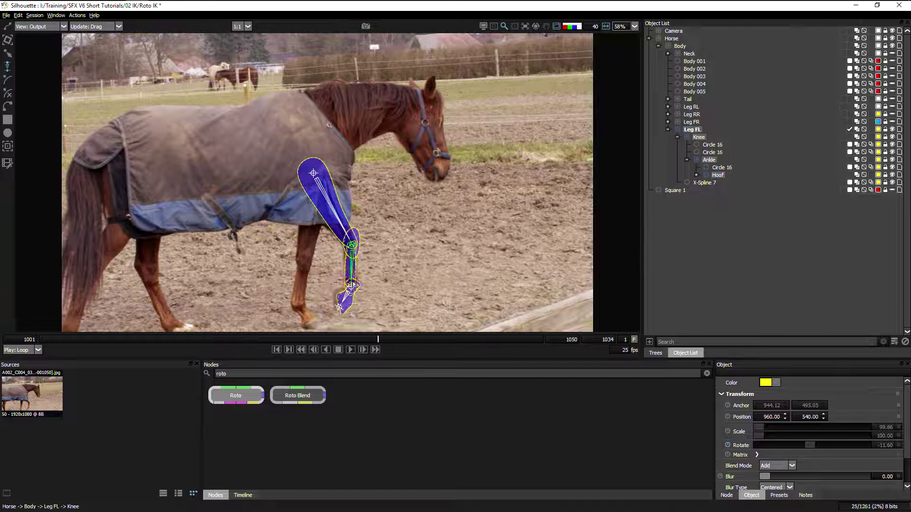
left_click_drag(340, 308, 339, 307)
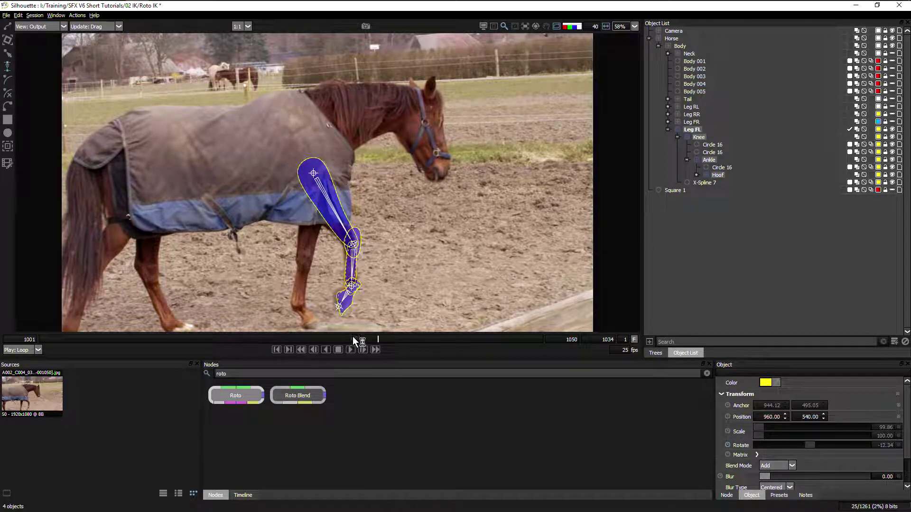
Step: At frame 1036, adjust the knee, ankle and hoof joints of the IK chain to fit the horse's front leg
left_click_drag(381, 340, 590, 324)
mouse_move(398, 342)
left_mouse_down()
mouse_move(388, 345)
mouse_move(398, 343)
left_mouse_up()
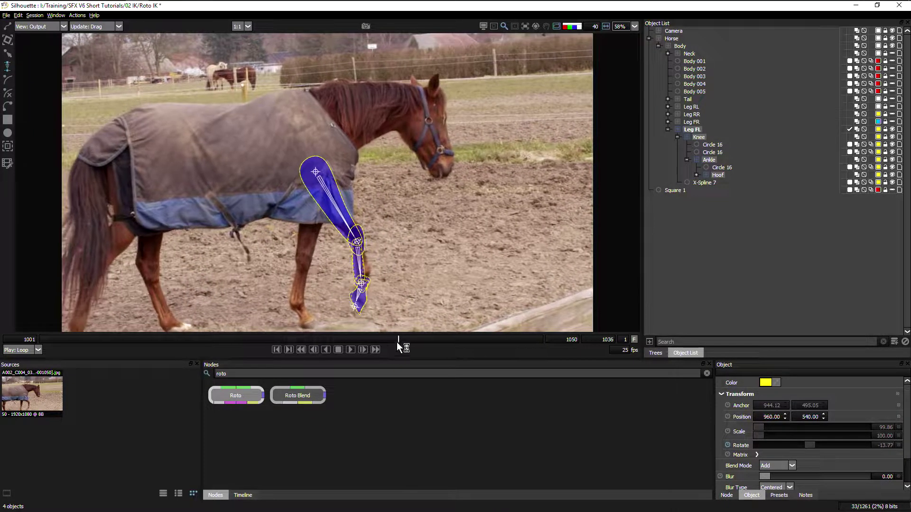
left_click_drag(358, 282, 364, 281)
left_click_drag(365, 246, 368, 244)
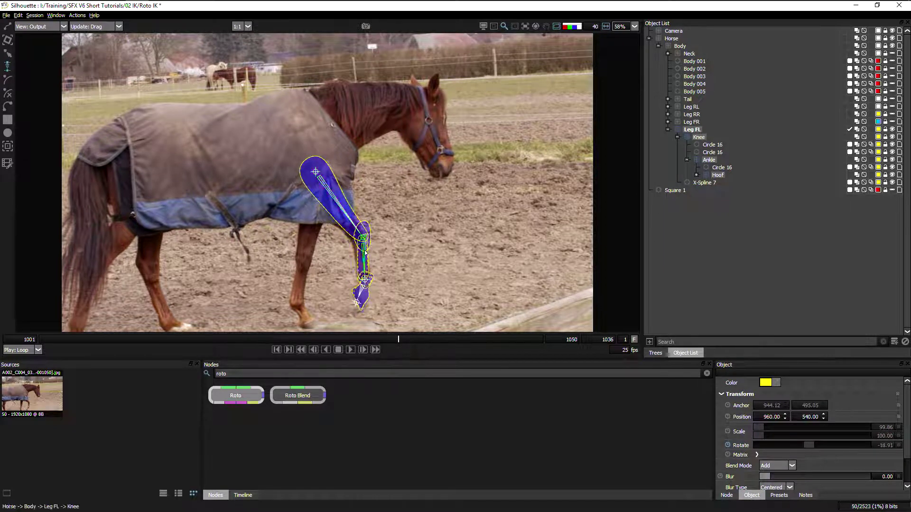
left_click_drag(368, 280, 360, 295)
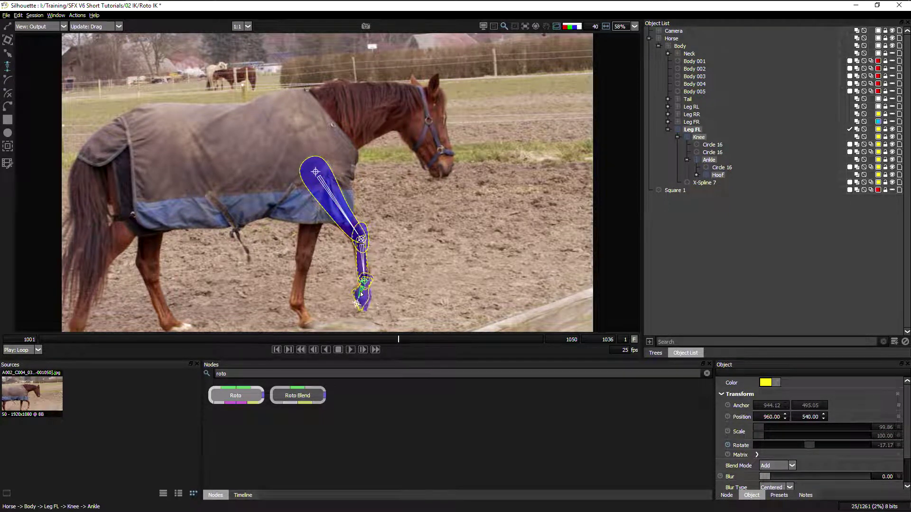
Step: At frame 1038, shift the ankle and knee joints of the IK chain forward to fit the horse's front leg
left_click_drag(399, 340, 419, 342)
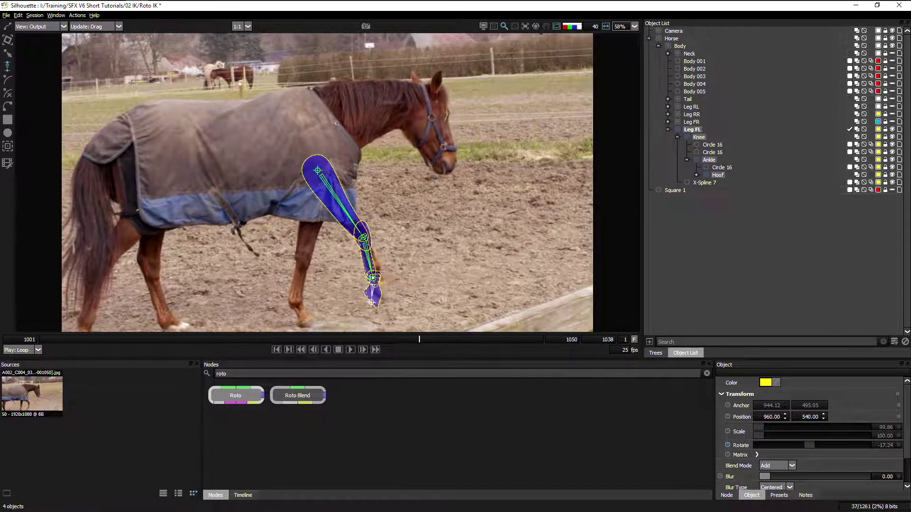
left_click_drag(375, 280, 378, 279)
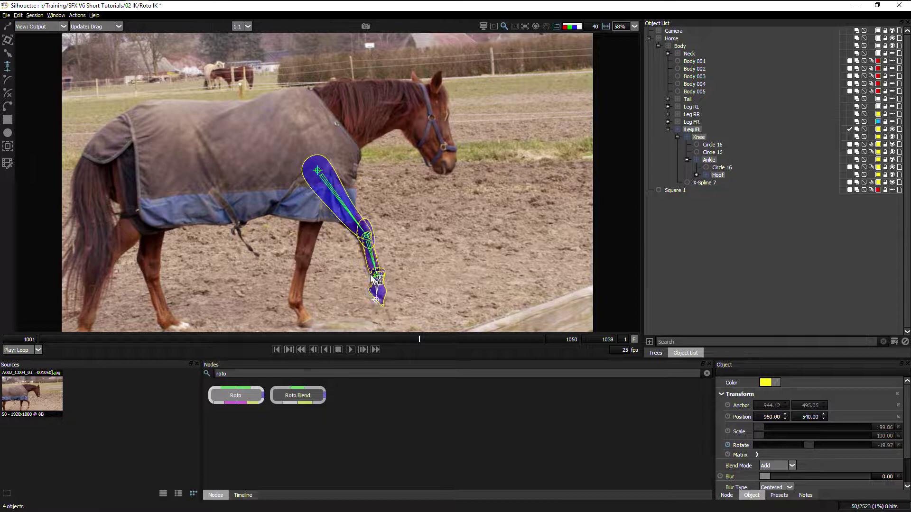
left_click_drag(366, 235, 367, 238)
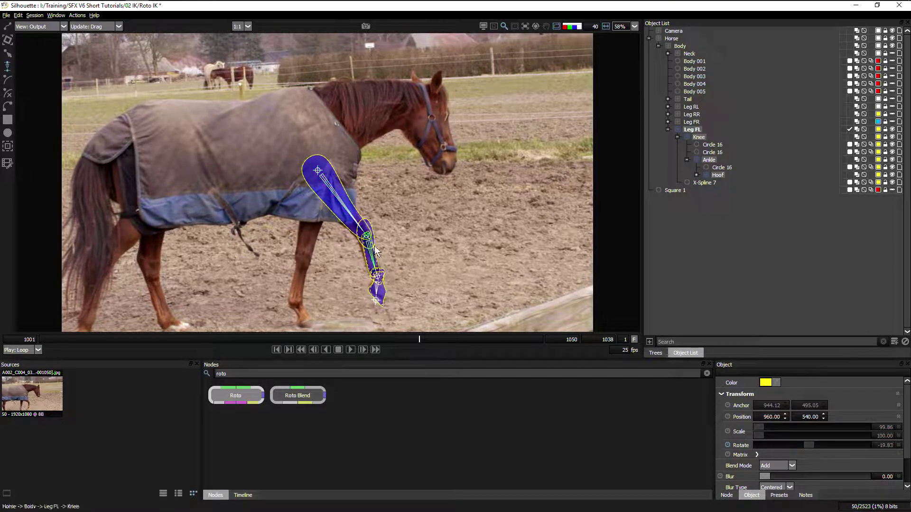
Step: Scrub through the frames up to 1050 to review the front leg's IK animation
left_click(437, 341)
mouse_move(437, 341)
left_mouse_down()
mouse_move(550, 332)
mouse_move(409, 346)
mouse_move(420, 346)
left_mouse_up()
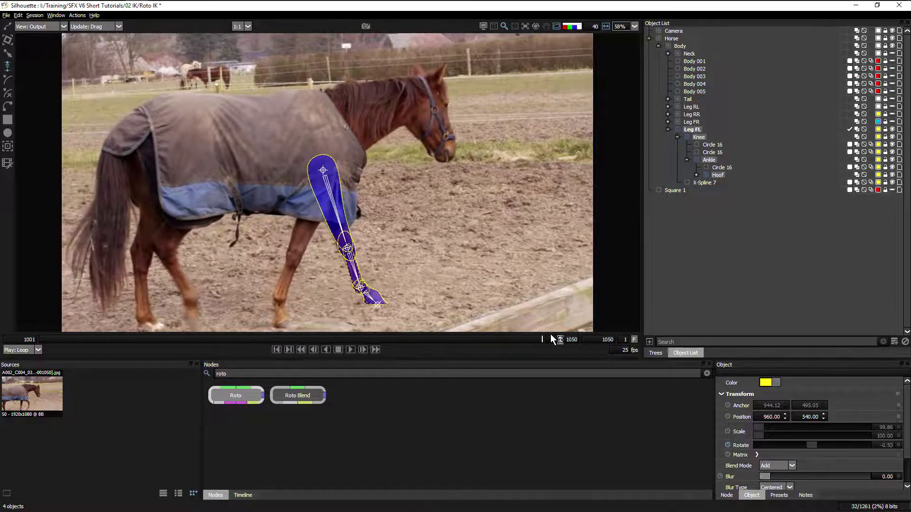
left_click(481, 339)
left_click_drag(483, 344, 551, 340)
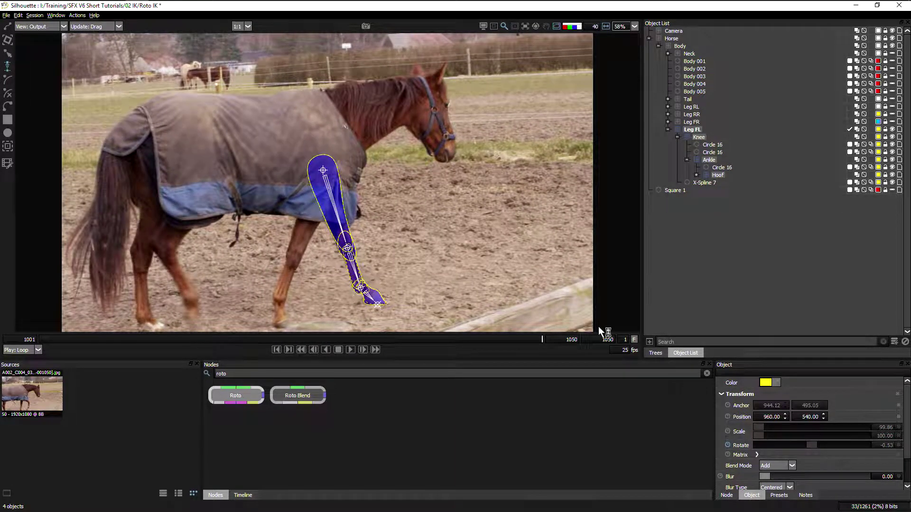